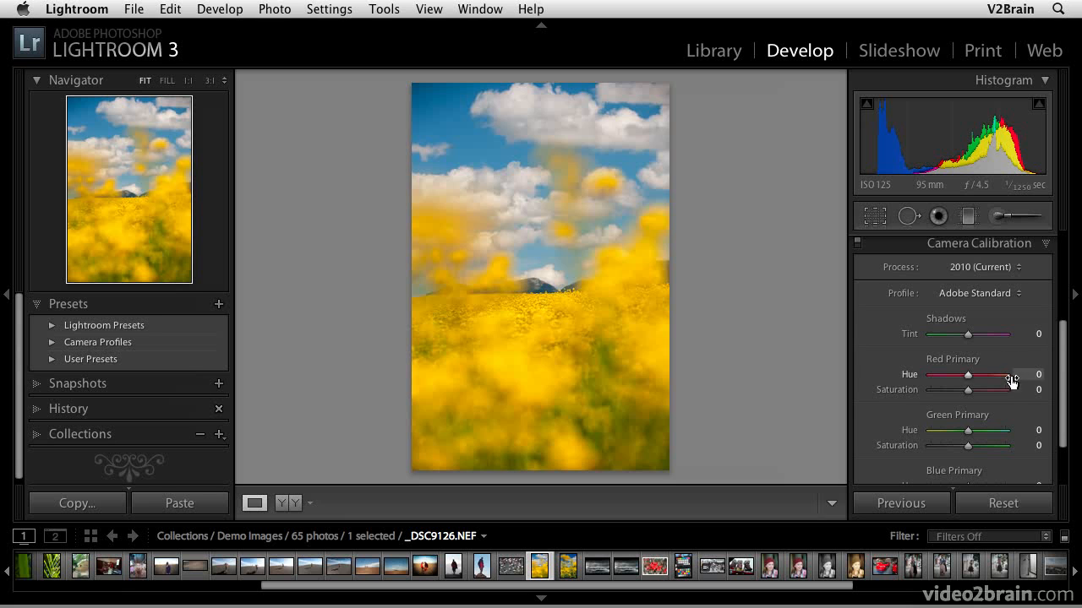
Switch the photo's process version to 2003
scroll(1013, 362, "up", 1)
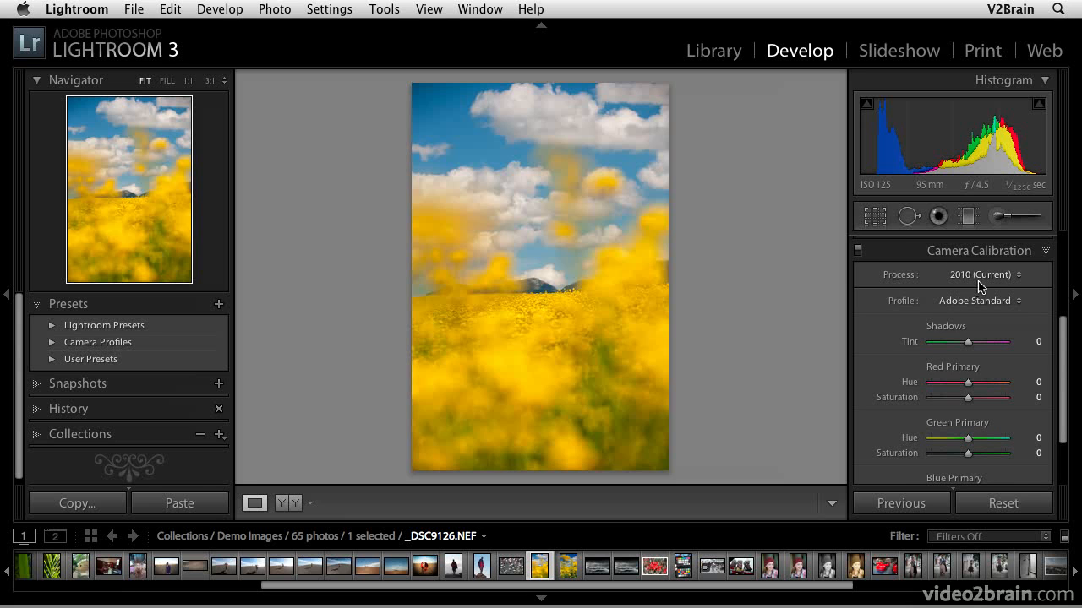
left_click(984, 277)
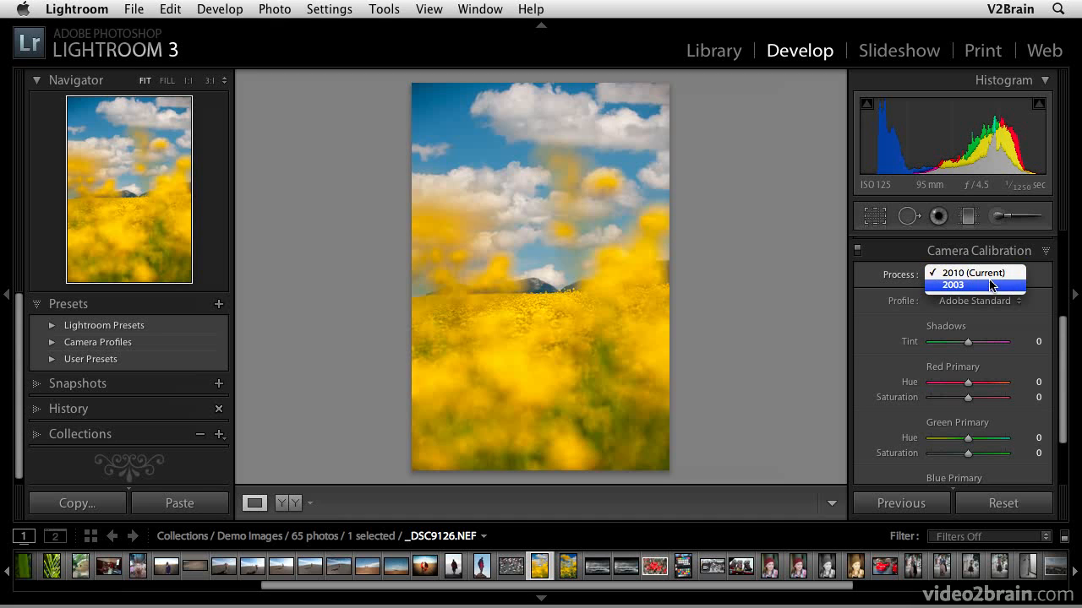
left_click(987, 284)
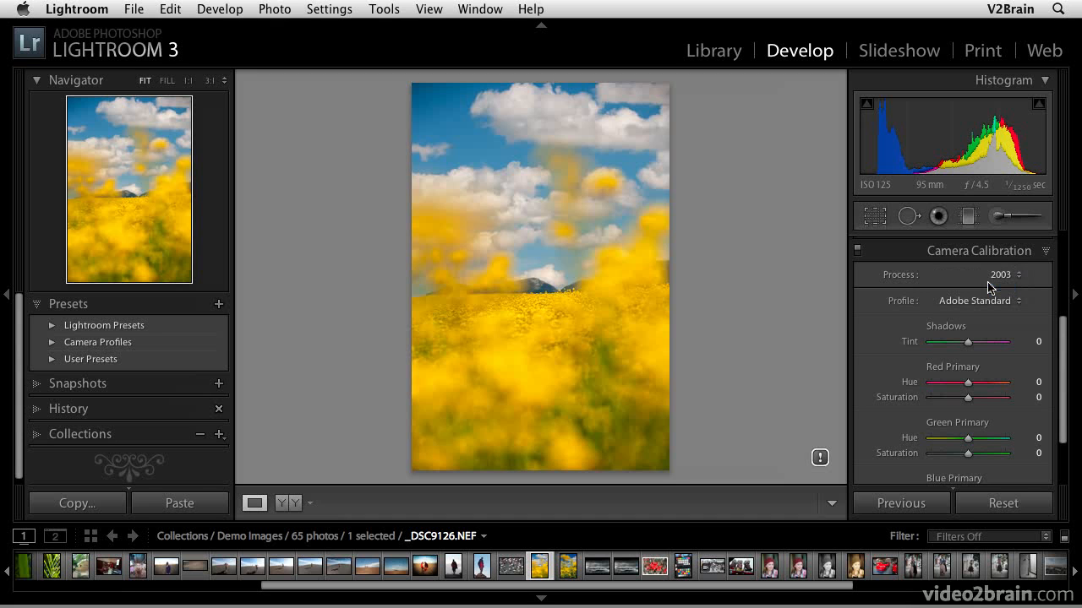
Update the photo to the current 2010 process version
left_click(820, 459)
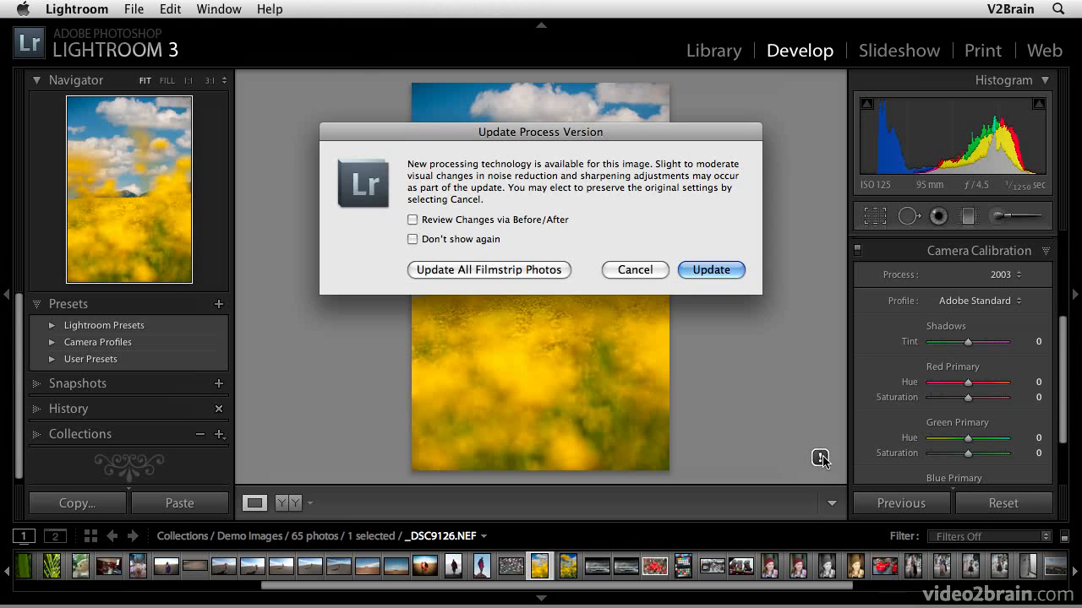
left_click(706, 267)
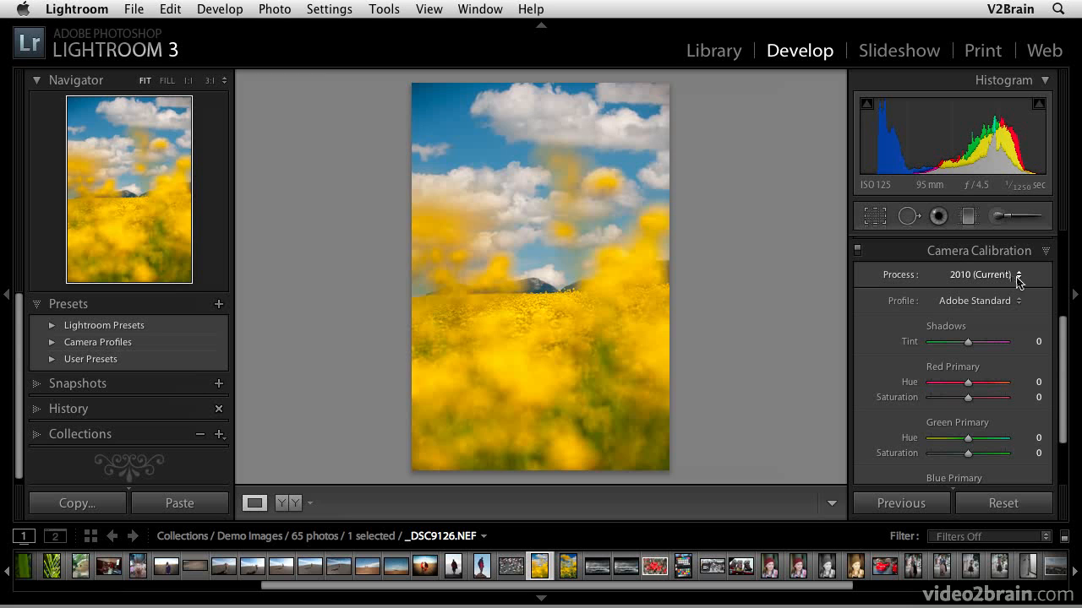
Try the Camera Vivid and then the Camera Standard camera profiles on the photo
left_click(985, 306)
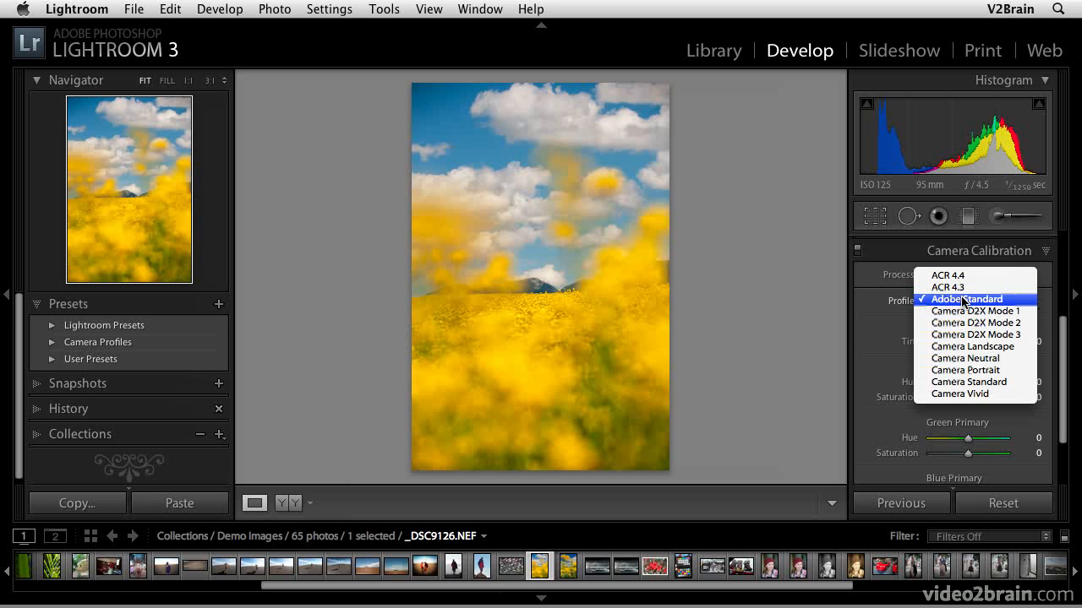
left_click(973, 395)
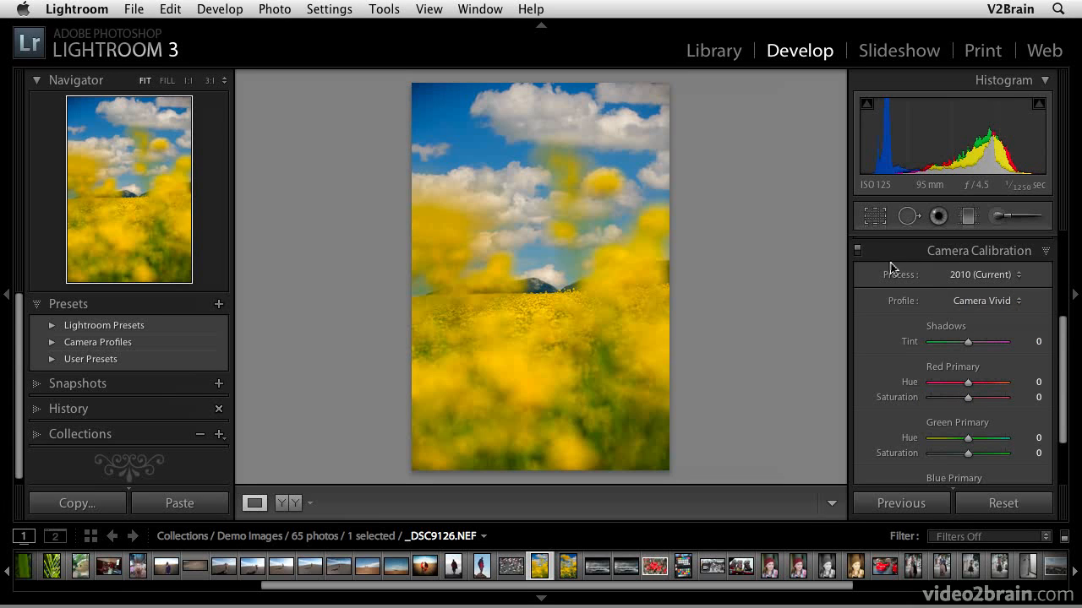
left_click(991, 302)
left_click(989, 290)
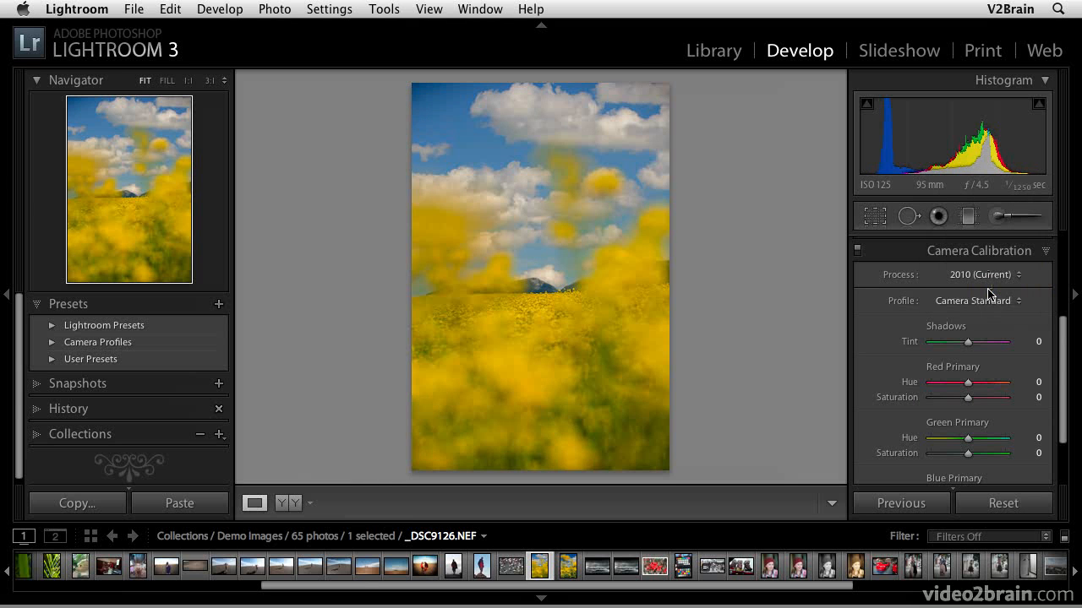
Try the Camera Portrait and then the Camera Neutral camera profiles on the photo
left_click(988, 300)
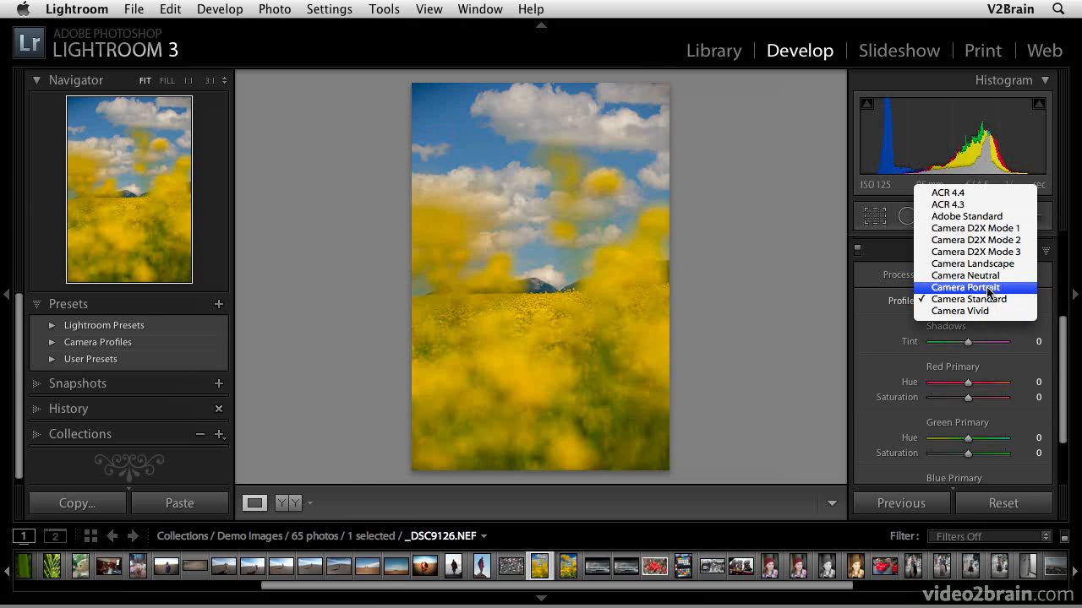
left_click(988, 288)
left_click(989, 303)
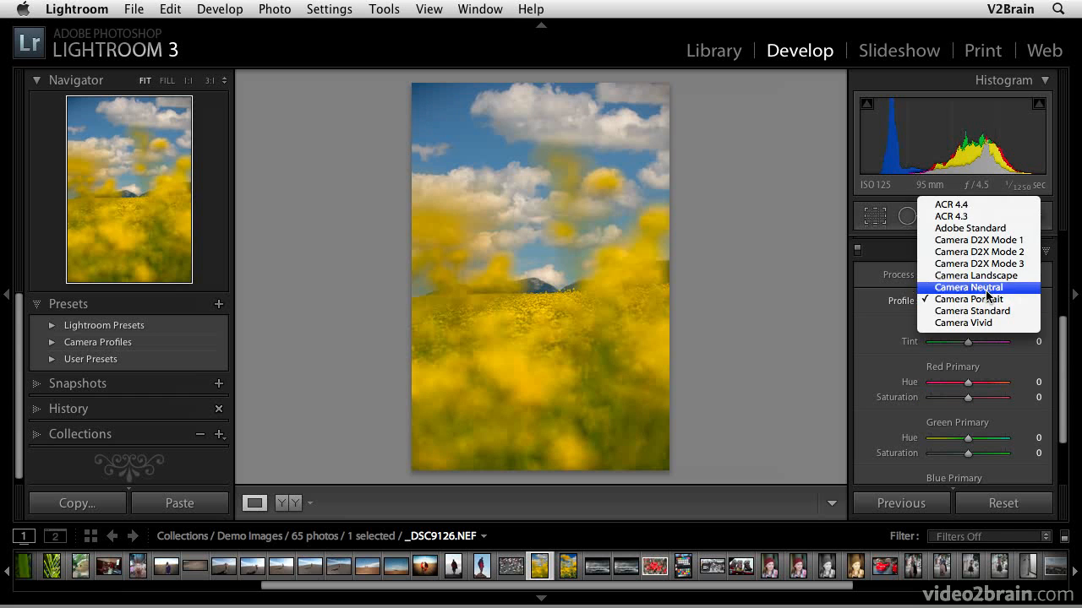
left_click(985, 289)
Set the camera profile to Camera Landscape
left_click(984, 302)
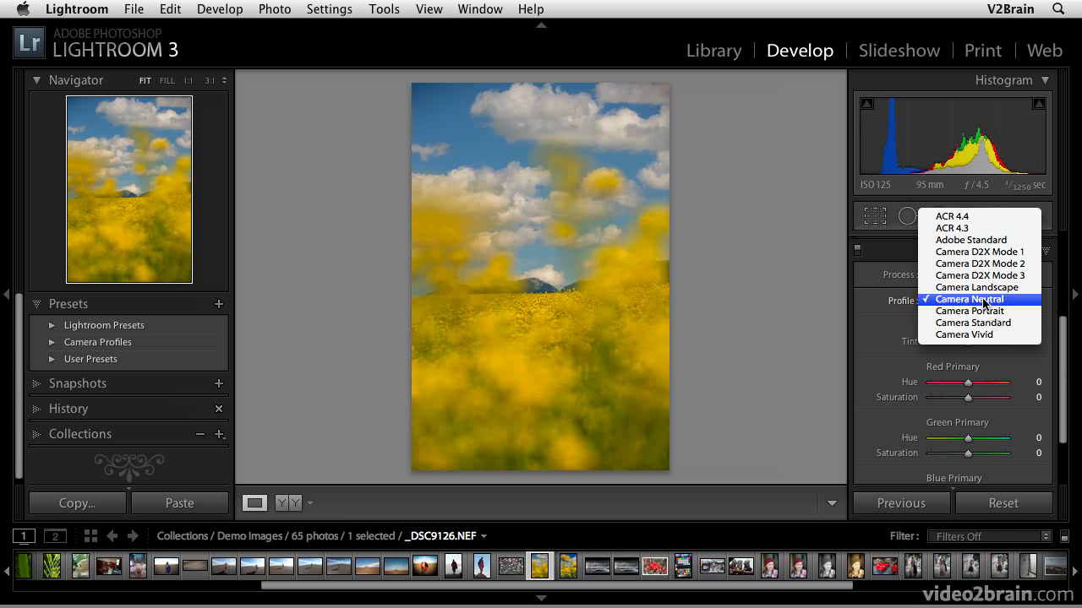
left_click(983, 291)
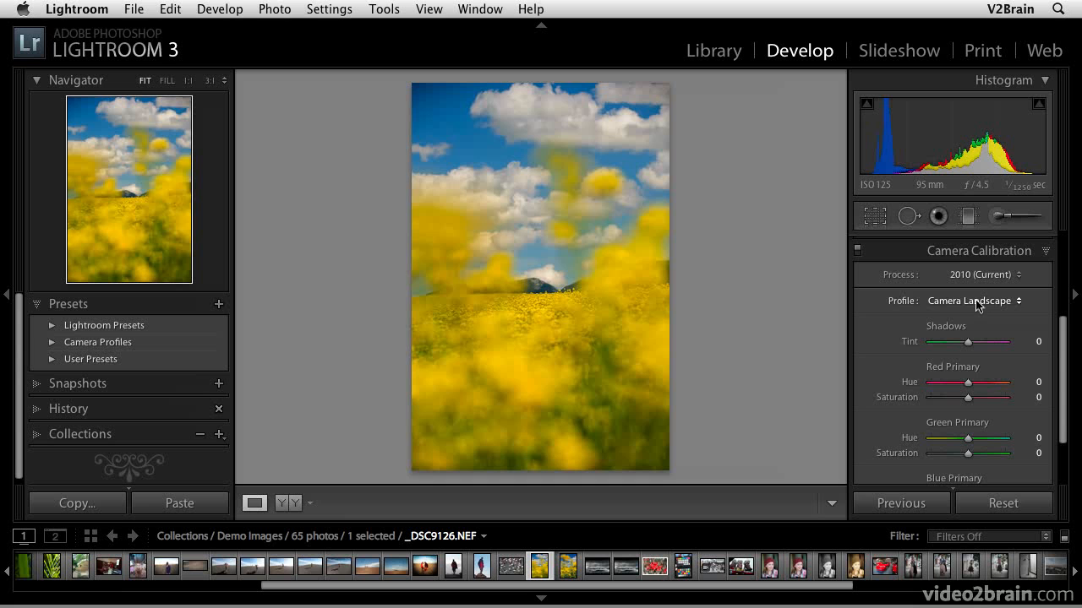
left_click(978, 306)
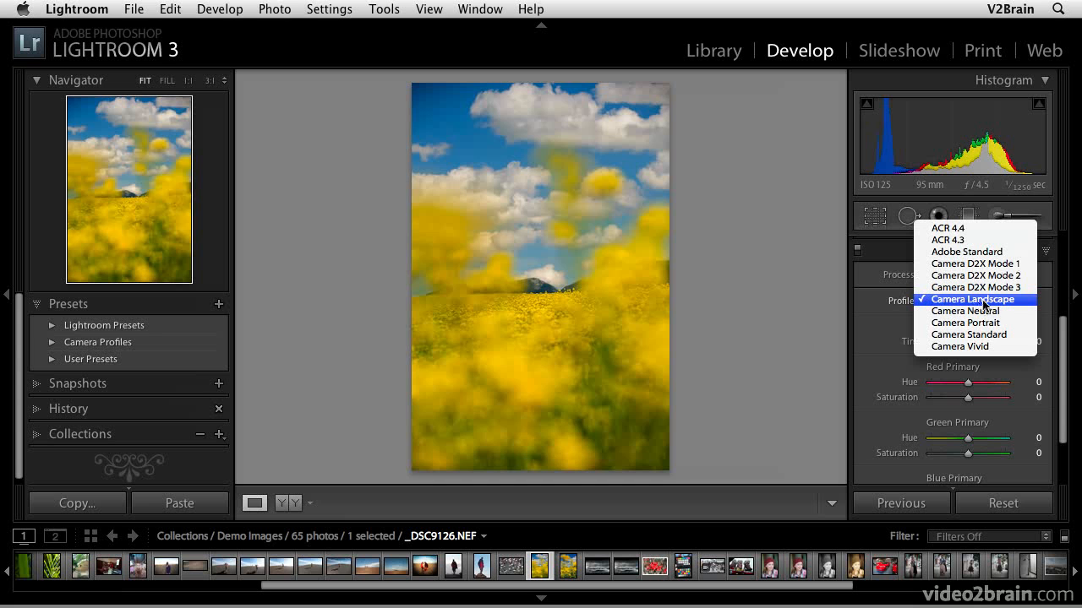
left_click(994, 302)
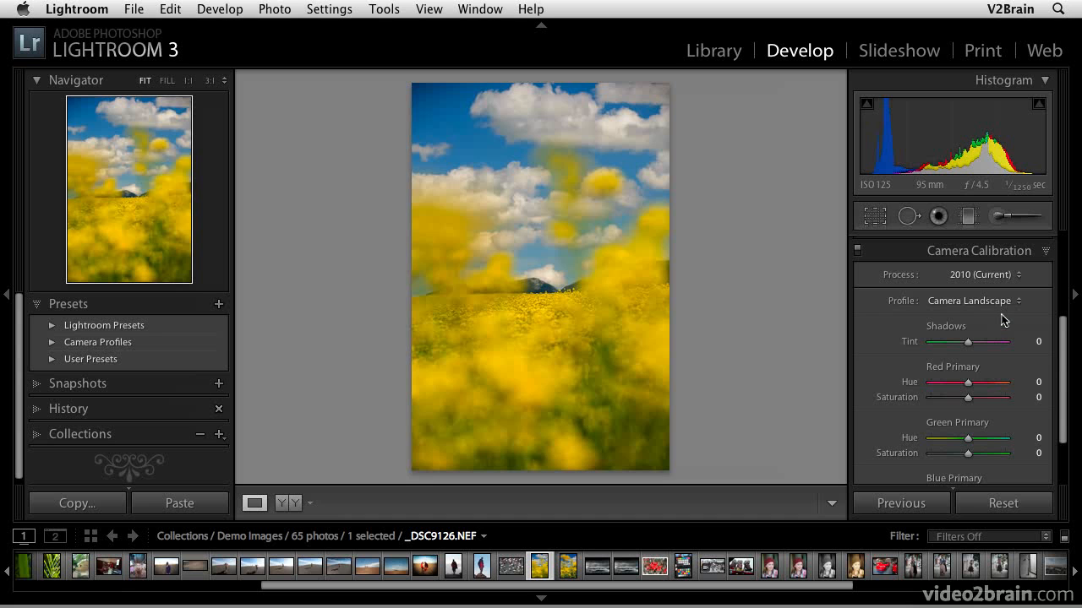
Examine the Shadows Tint and the Red, Green and Blue Primary Hue and Saturation sliders in Camera Calibration
scroll(996, 315, "down", 1)
scroll(997, 325, "down", 5)
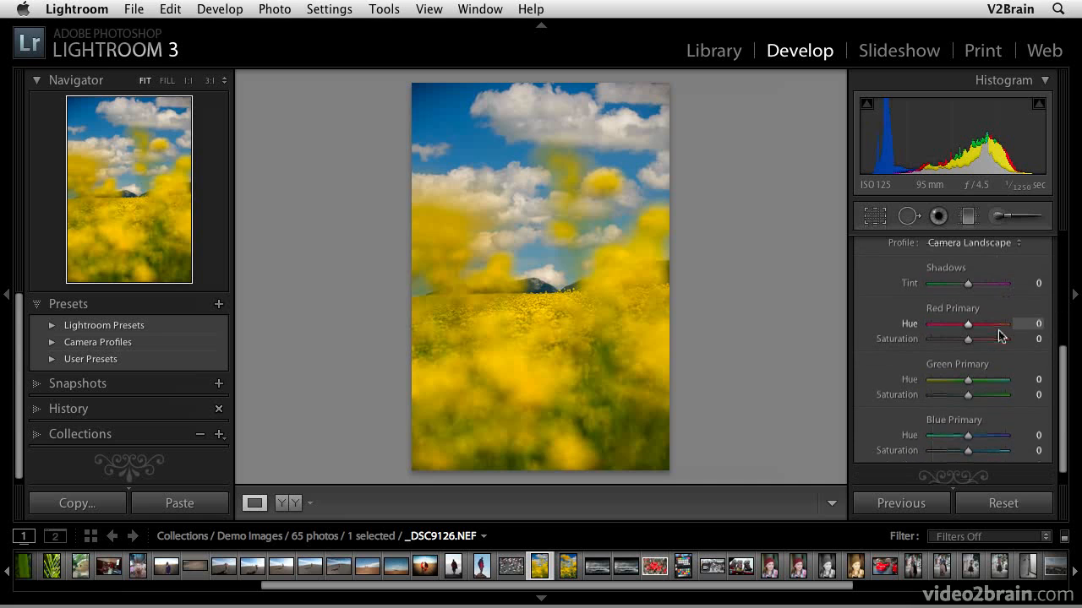
scroll(998, 335, "up", 4)
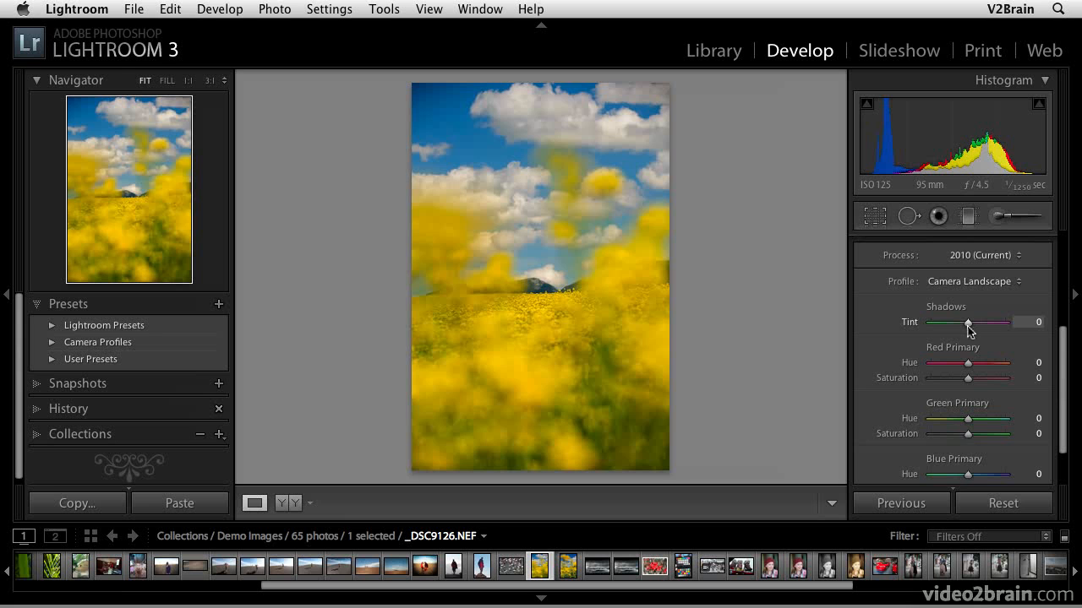
scroll(969, 330, "down", 2)
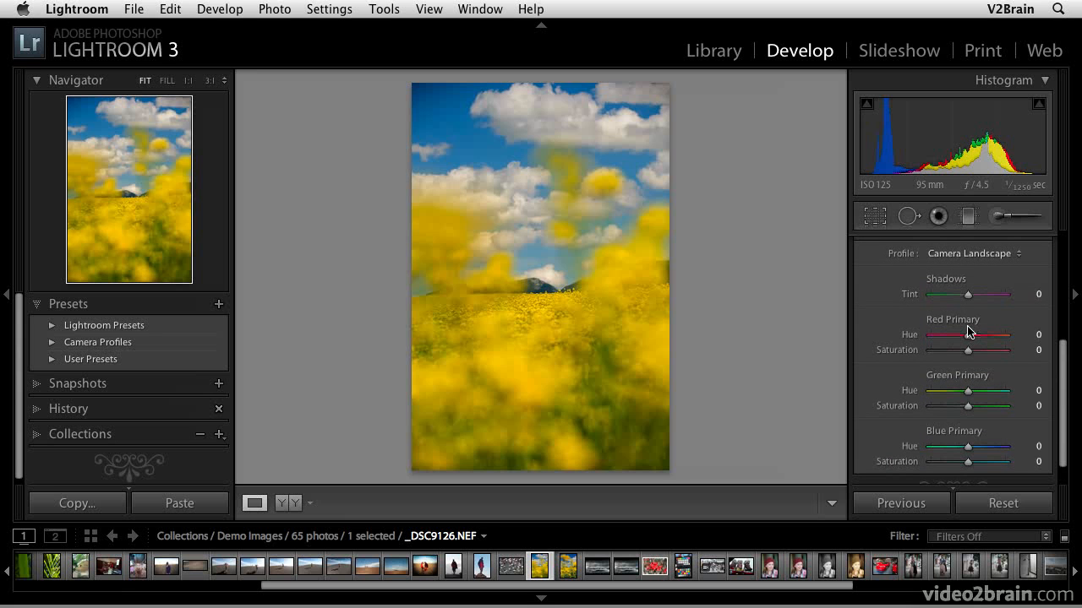
scroll(968, 328, "up", 2)
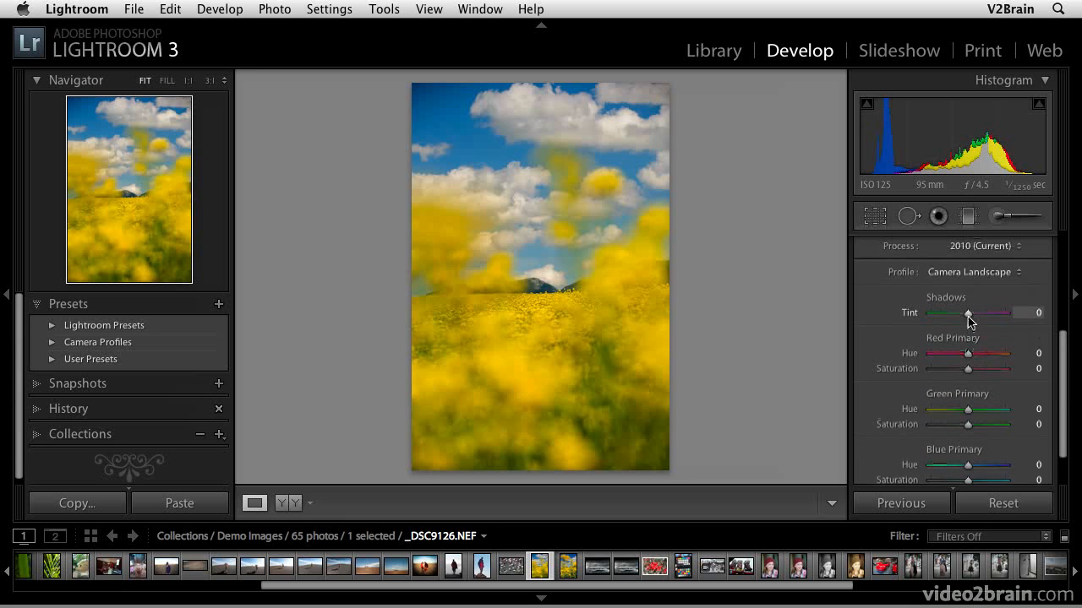
scroll(969, 320, "up", 1)
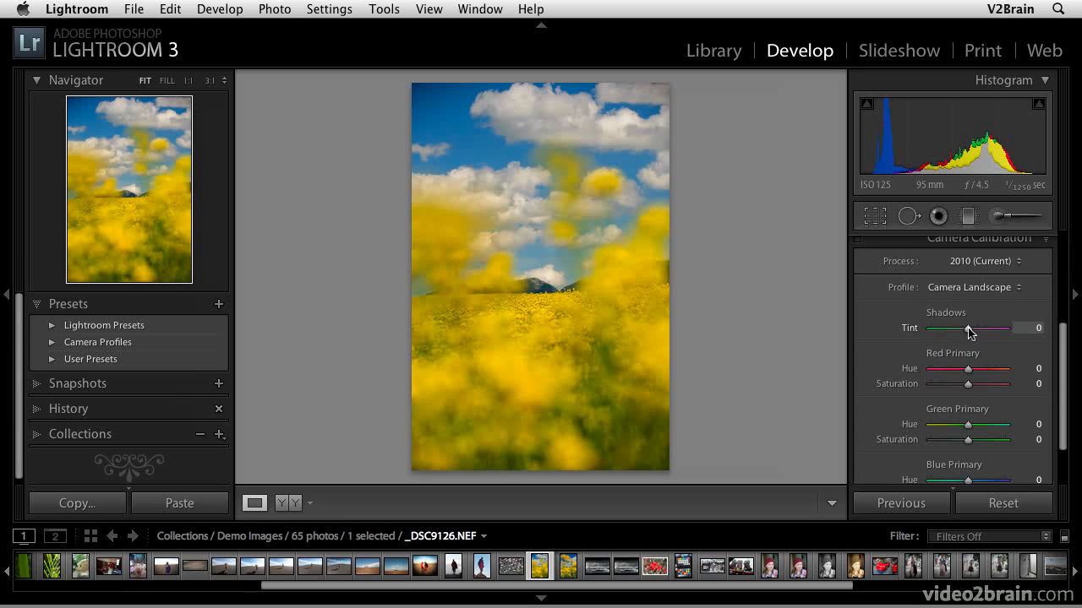
scroll(969, 342, "down", 3)
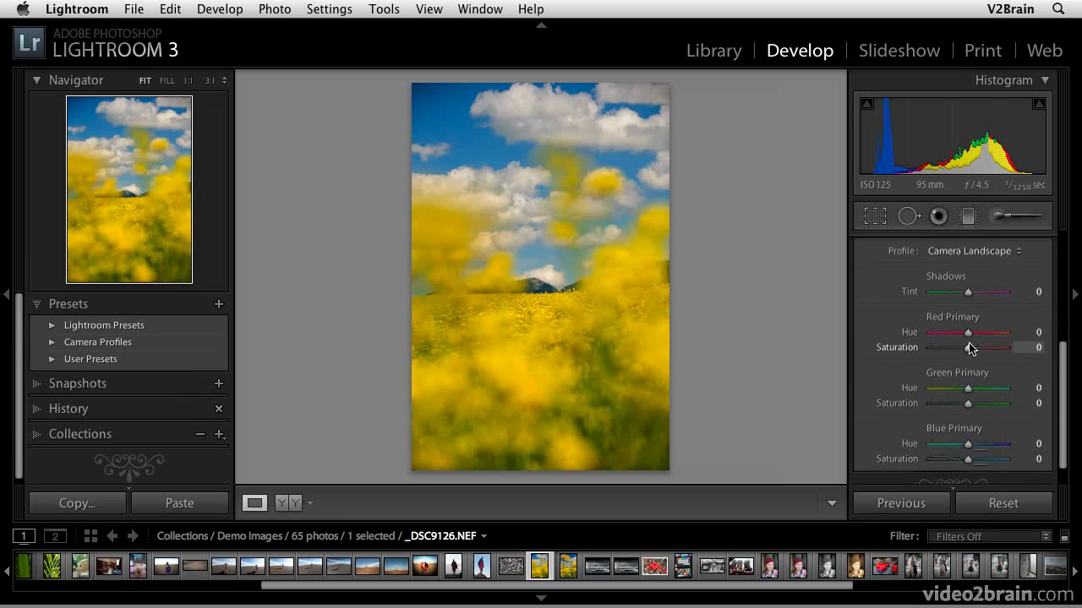
scroll(969, 346, "up", 3)
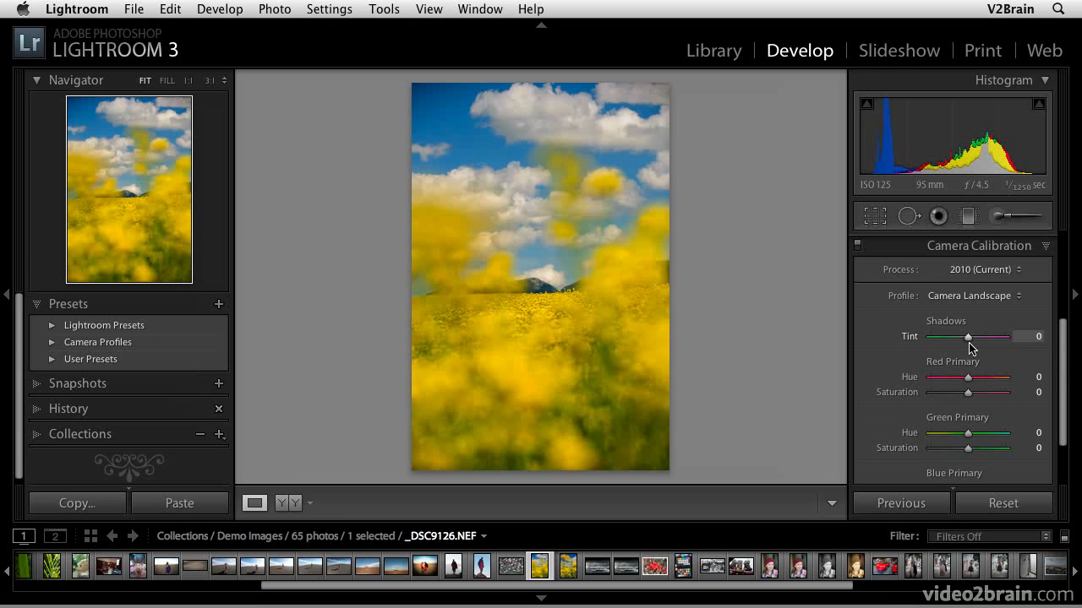
scroll(970, 346, "up", 1)
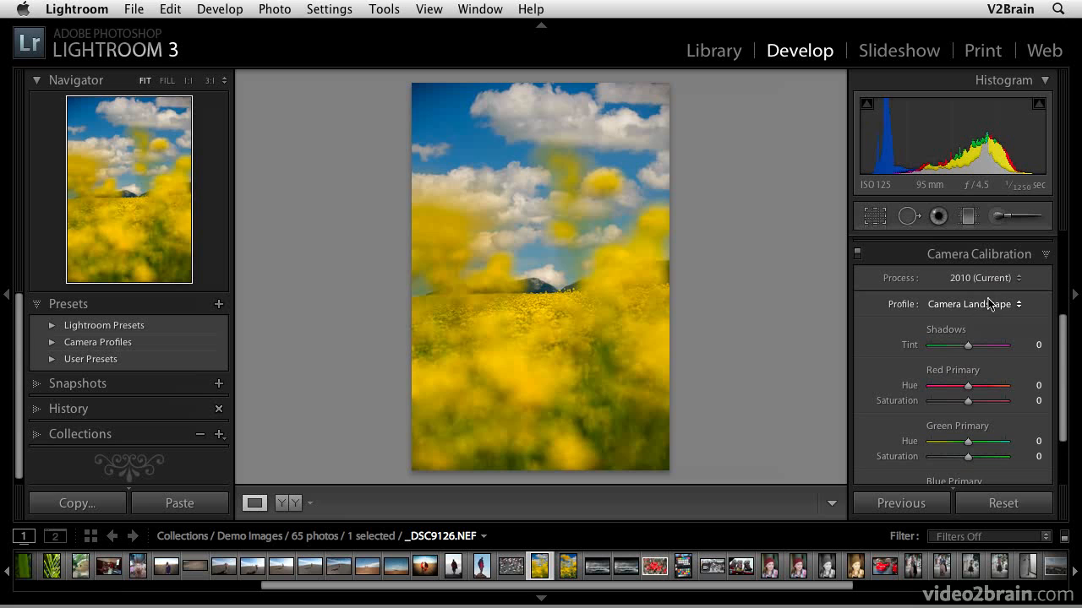
scroll(952, 306, "down", 1)
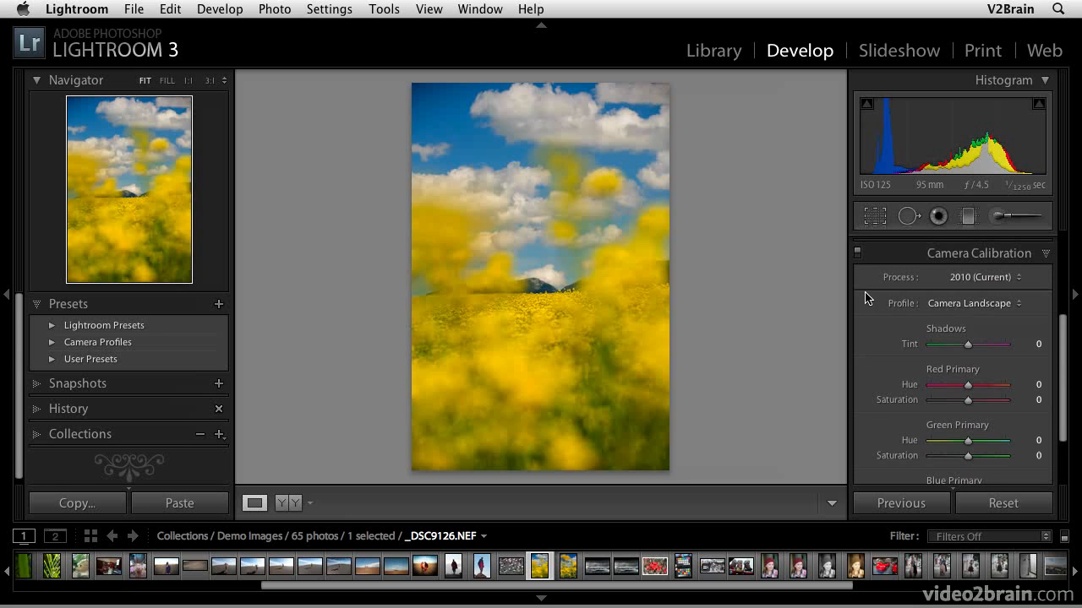
Apply the Camera Vivid profile from the Camera Profiles presets group
left_click(969, 305)
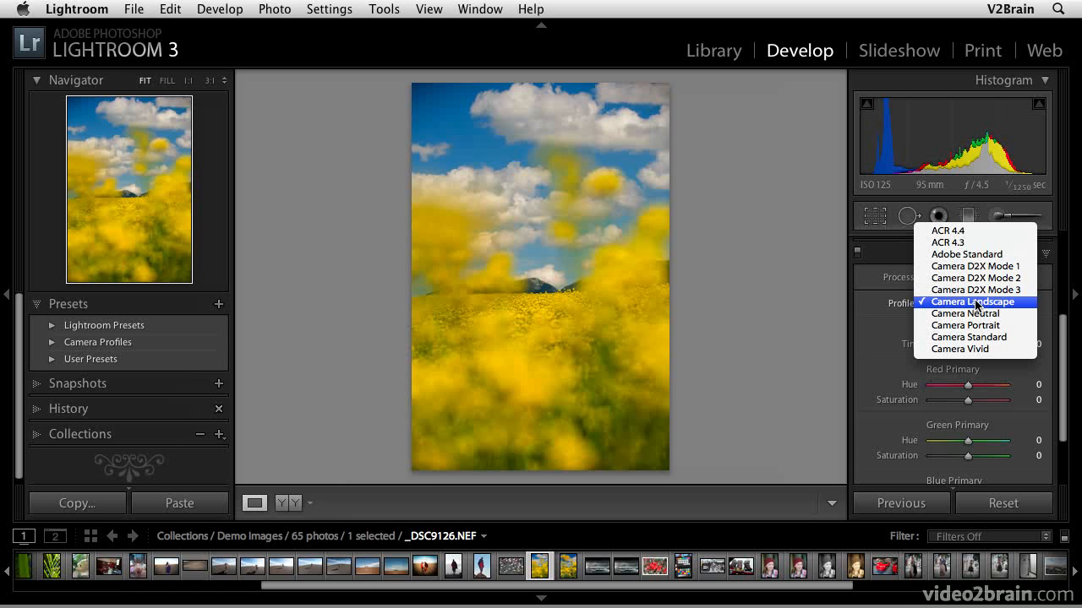
left_click(977, 303)
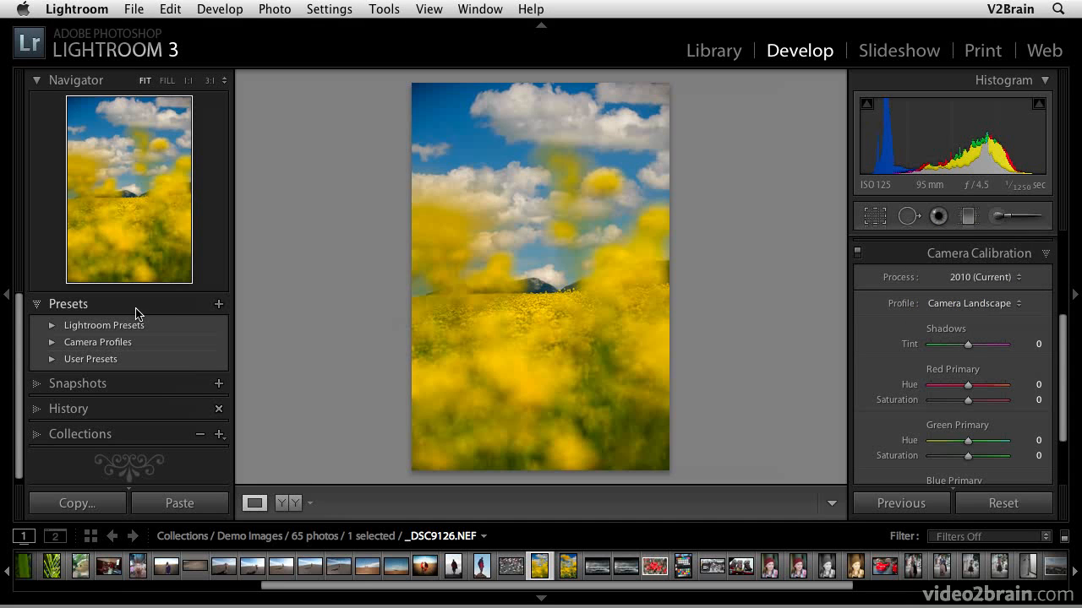
left_click(52, 343)
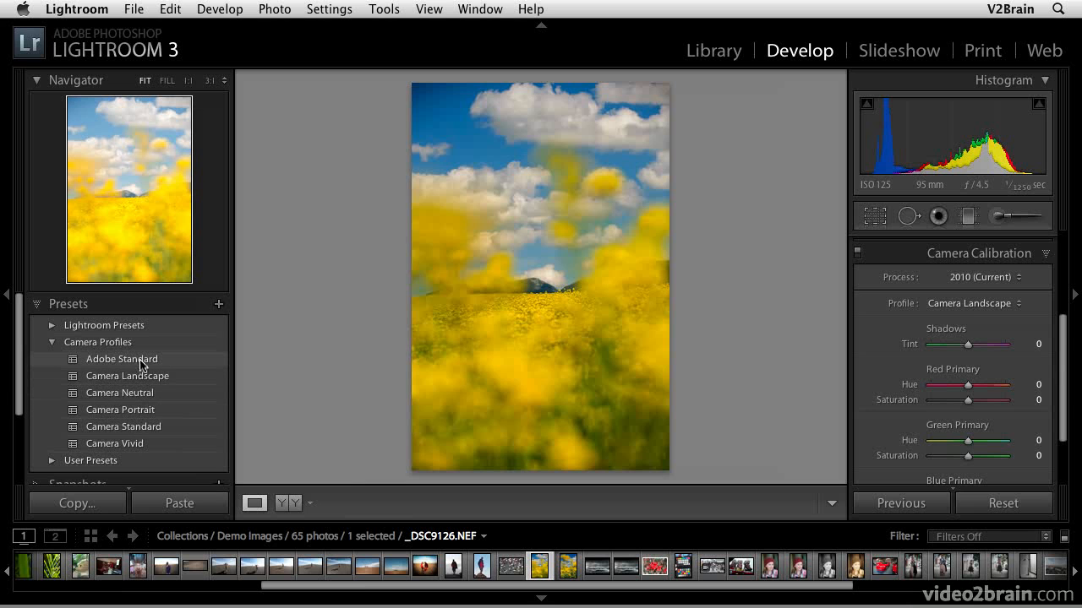
left_click(138, 446)
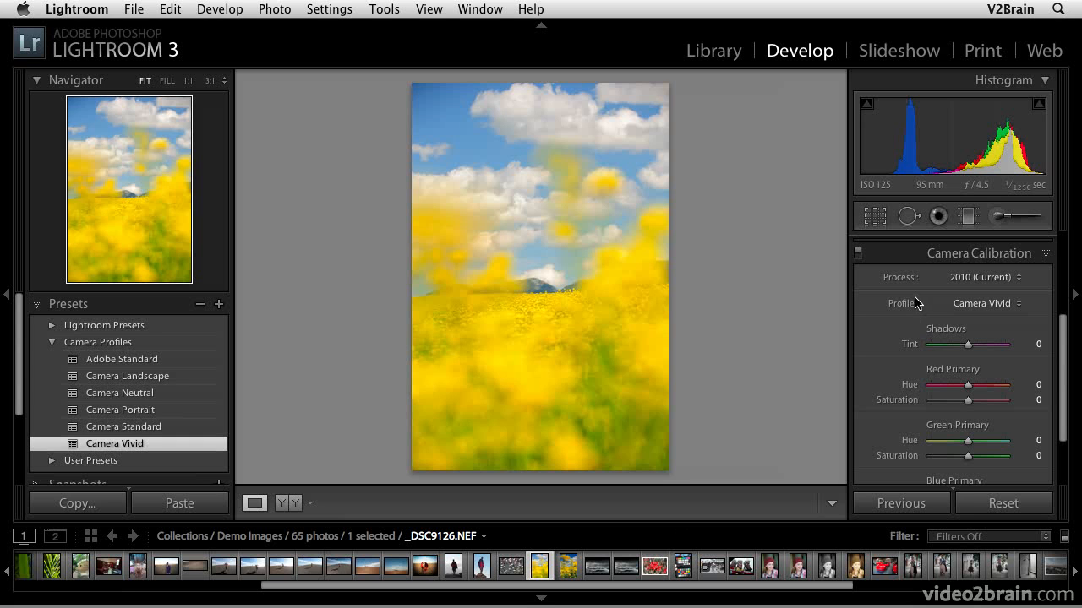
left_click(236, 11)
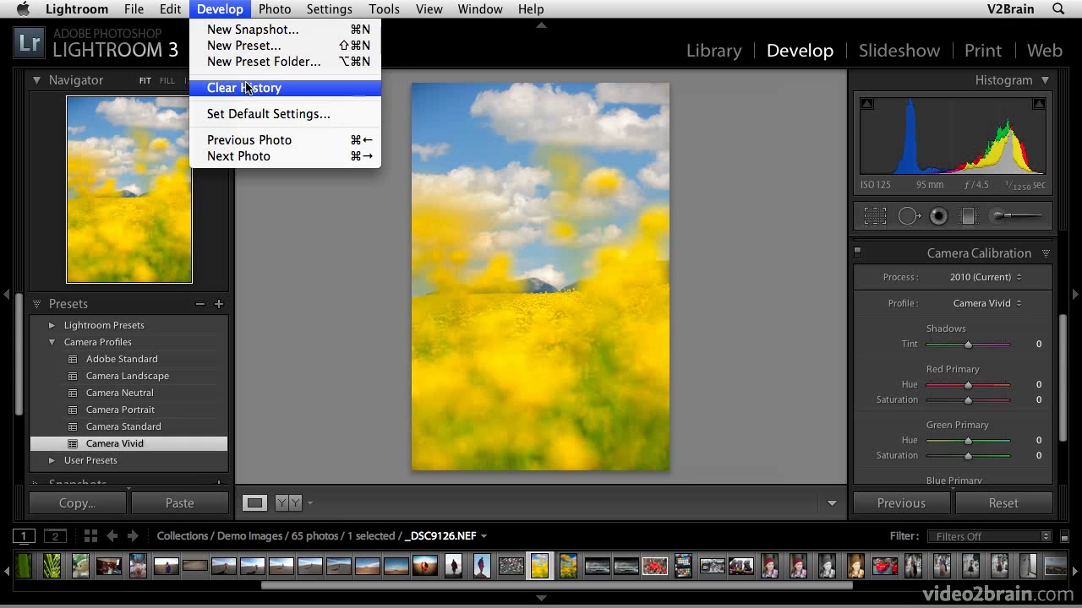
left_click(249, 113)
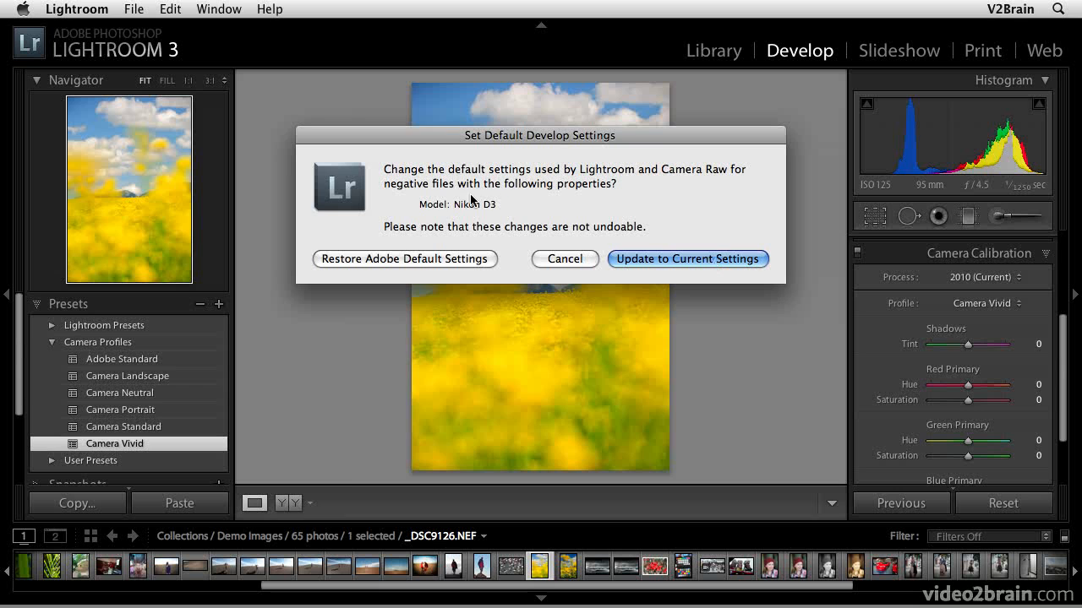
left_click(564, 258)
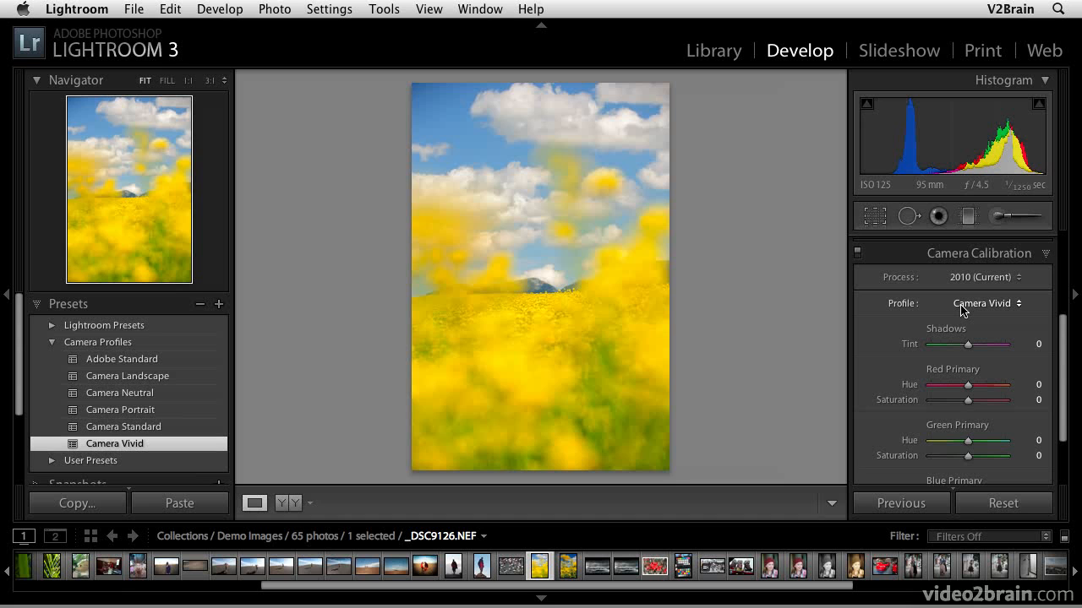
key("shift")
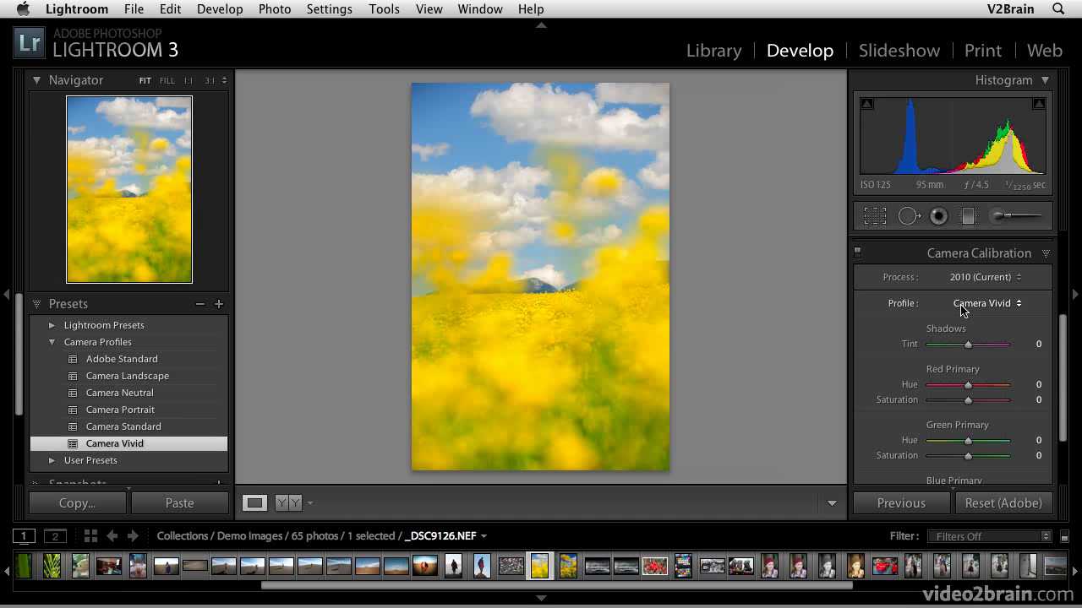